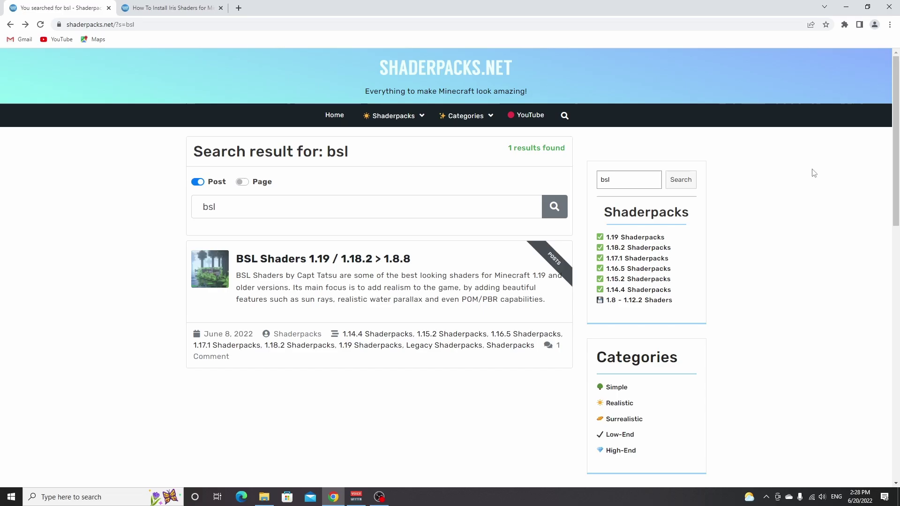
- Minimize Chrome and start the Minecraft Launcher from its desktop icon
click(846, 7)
double_click(868, 69)
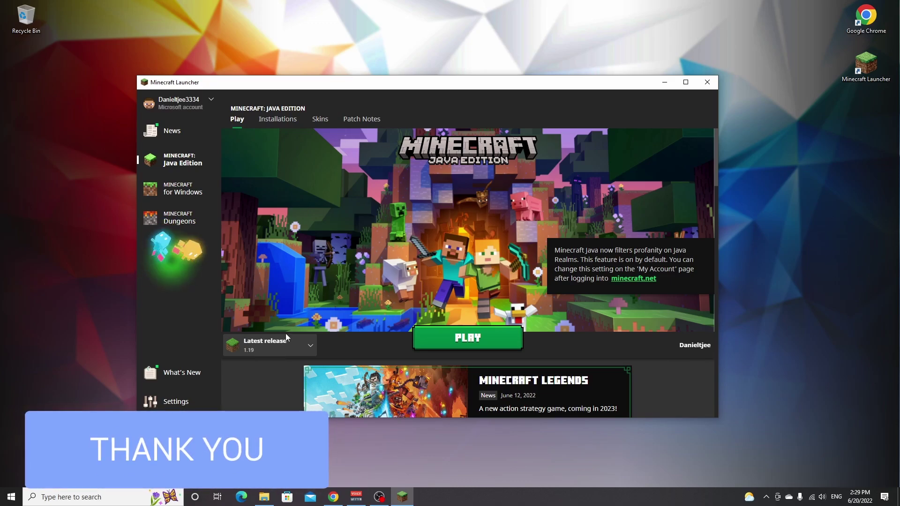
- Create a new installation on release 1.19 and launch Minecraft 1.19 once
click(279, 121)
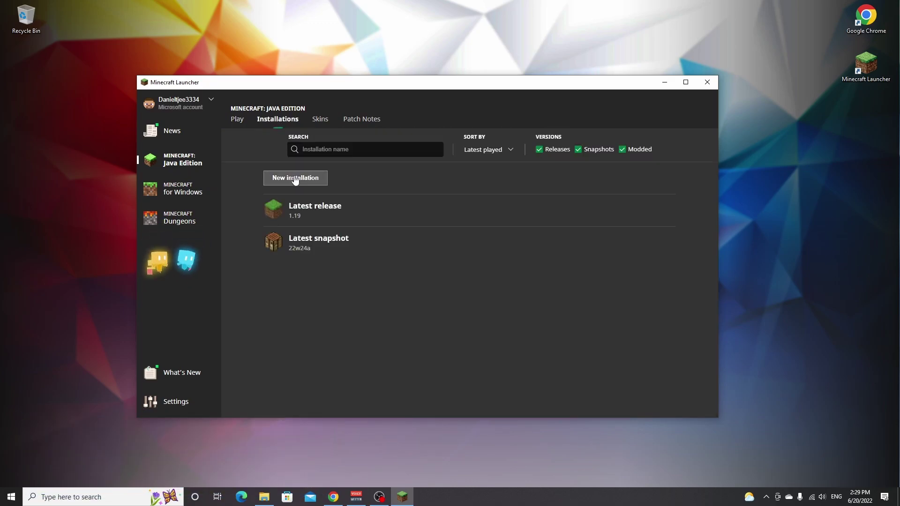
click(295, 178)
text(Daniel)
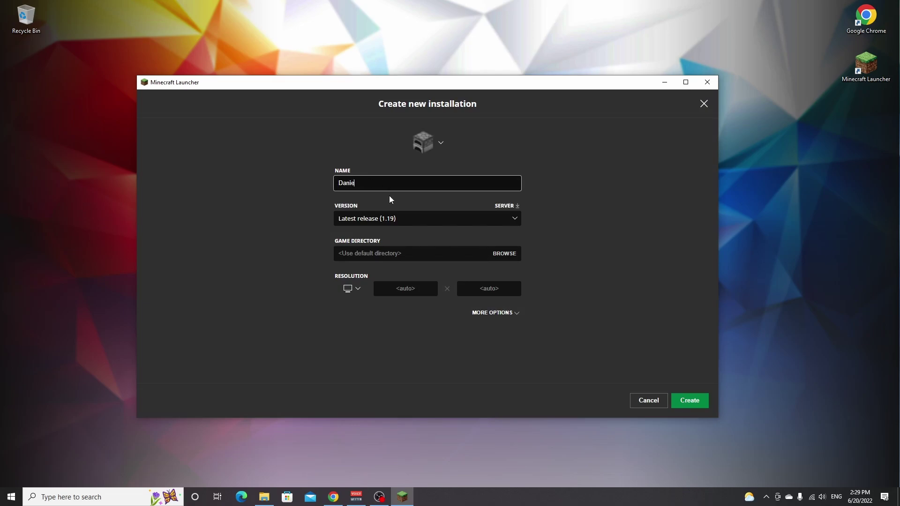
click(440, 220)
click(434, 343)
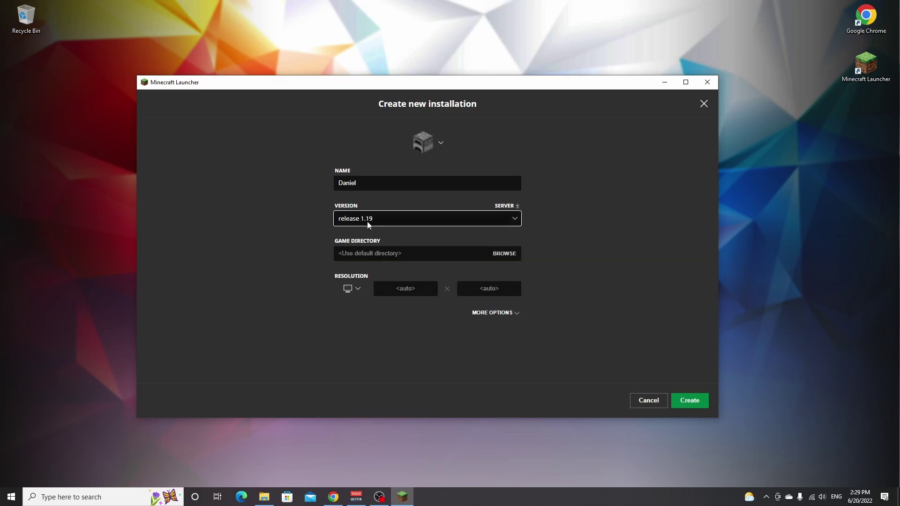
click(689, 400)
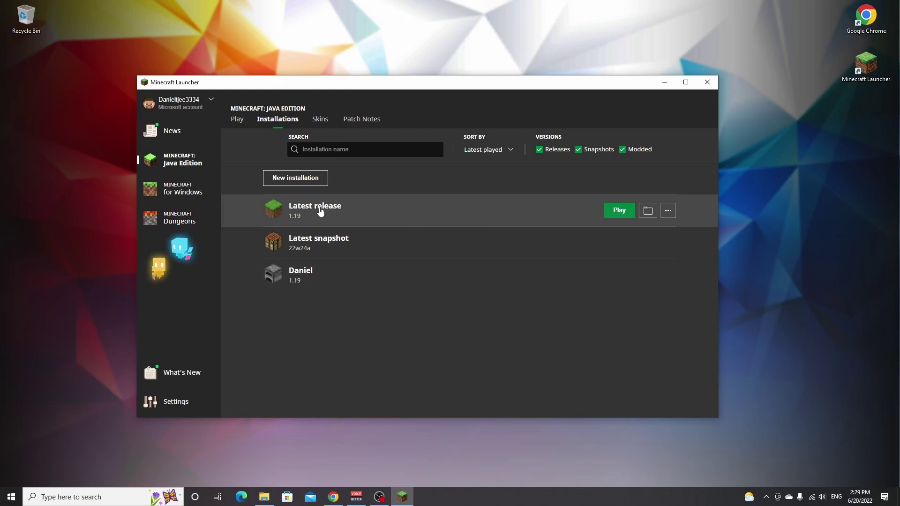
mouse_move(567, 220)
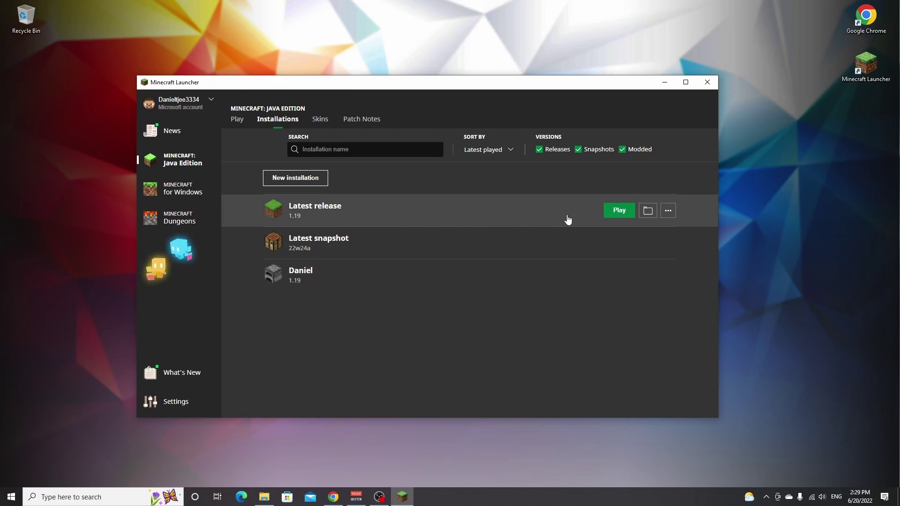
click(612, 211)
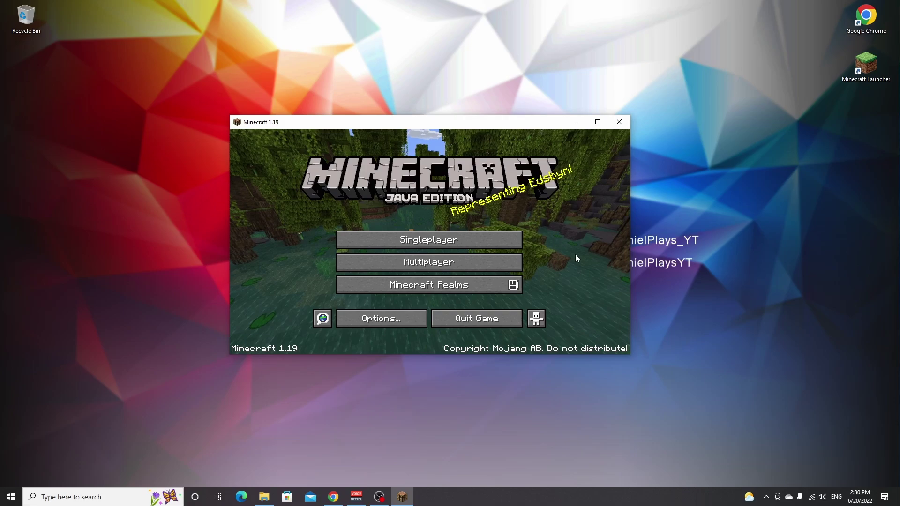
- Quit Minecraft and follow the BSL Shaders post's latest download link to CurseForge
click(470, 321)
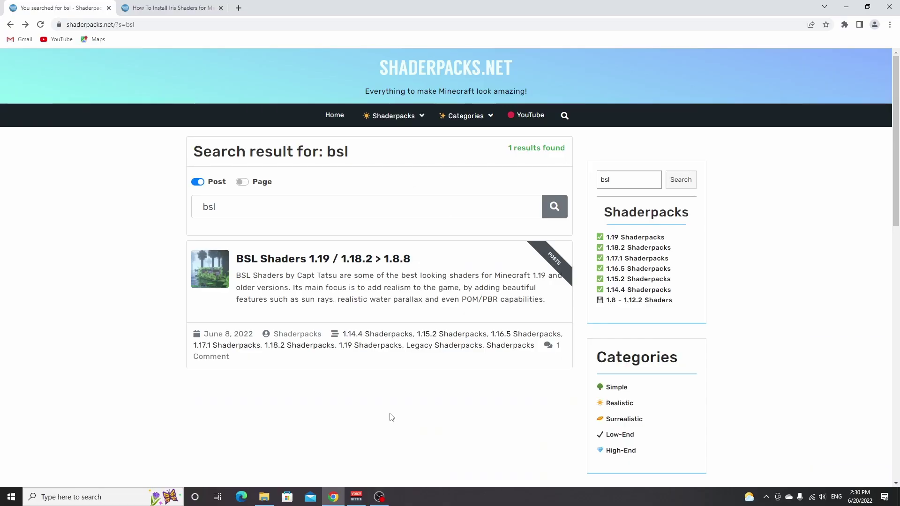
click(323, 258)
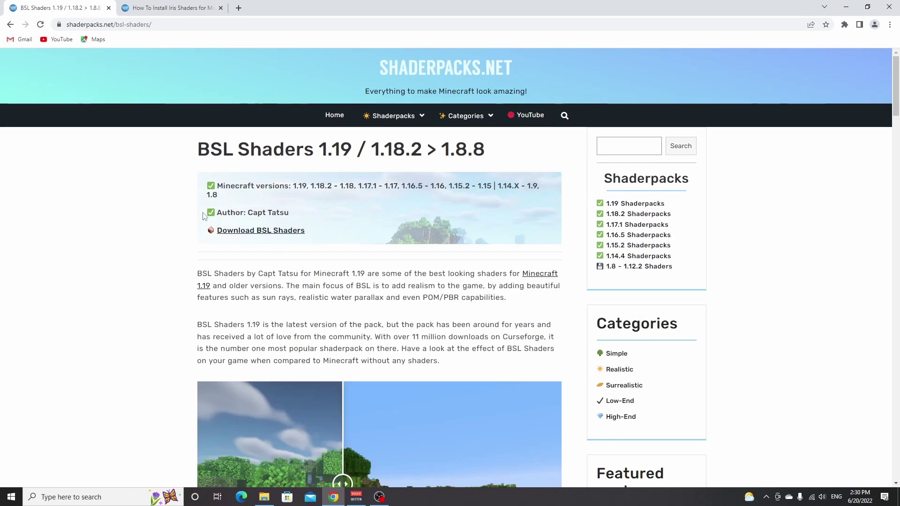
click(261, 231)
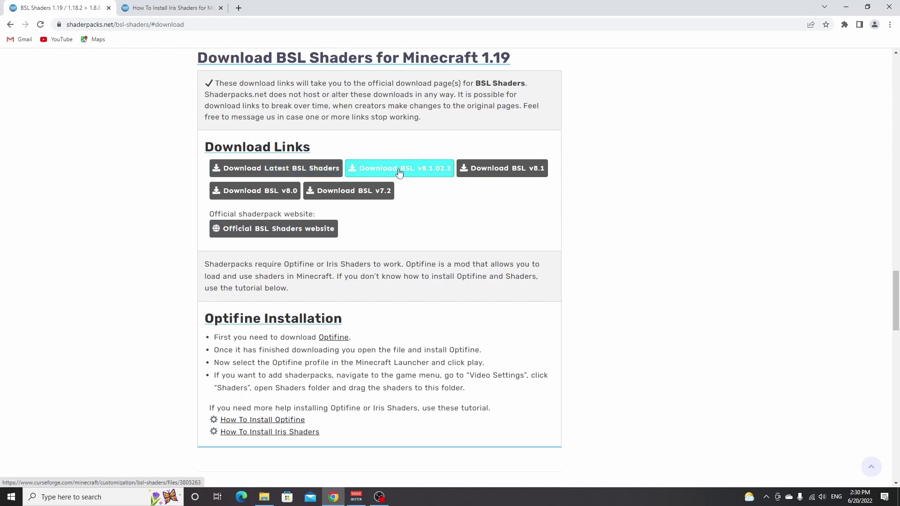
click(280, 170)
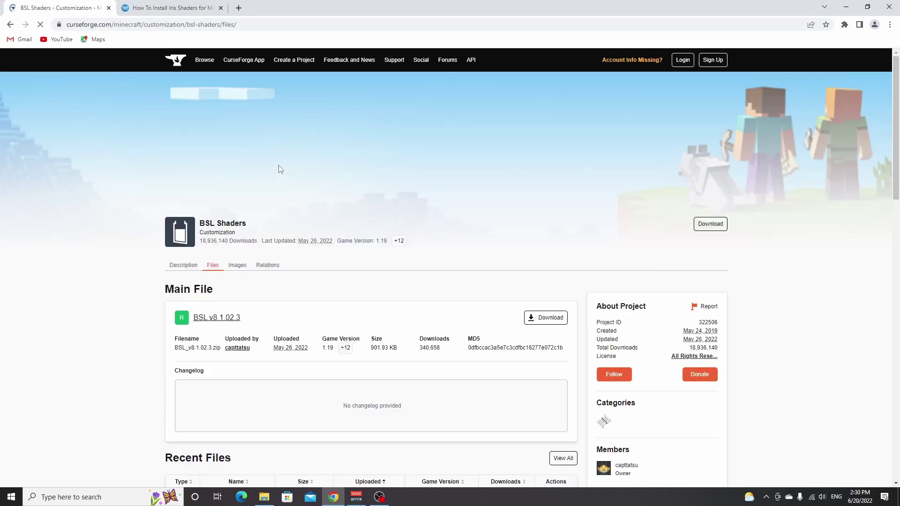
scroll(267, 164, down, 1)
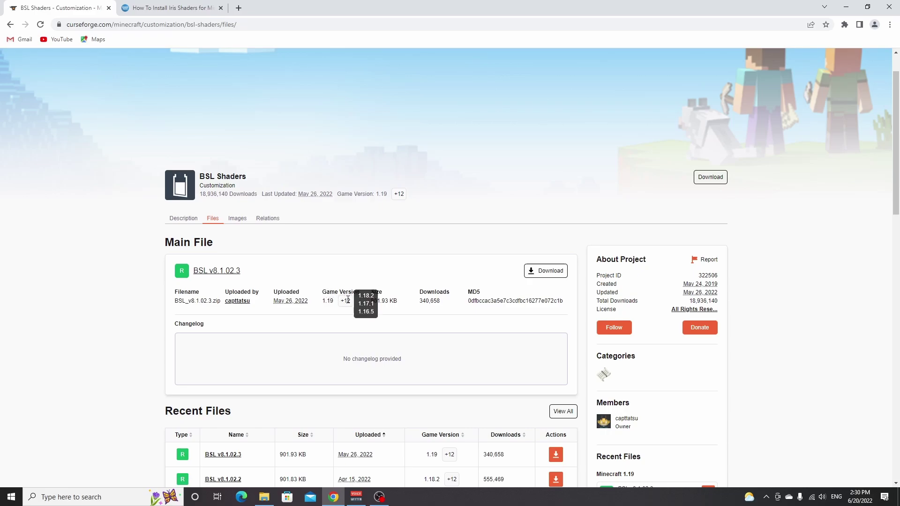
- Download the BSL v8.1.02.3 zip, drop it on the desktop, and bring up the Iris install guide
click(546, 274)
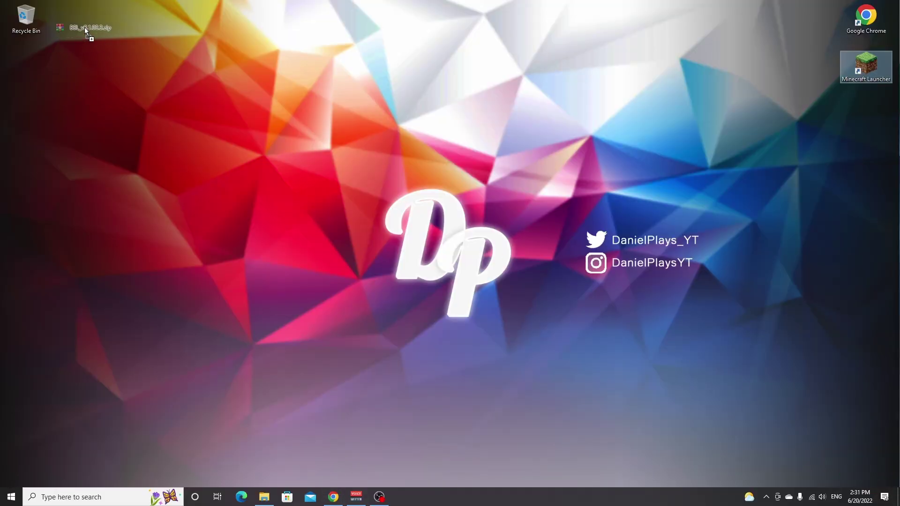
drag(790, 421, 93, 26)
click(333, 497)
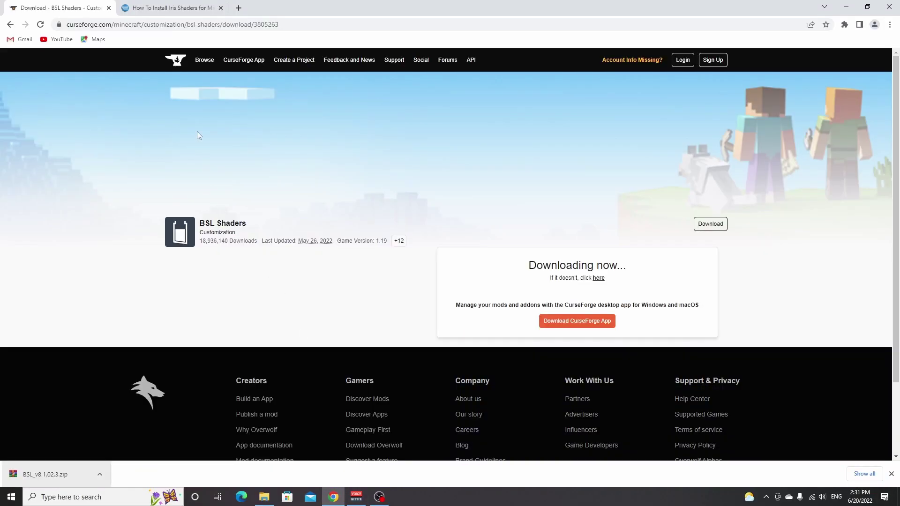
click(175, 8)
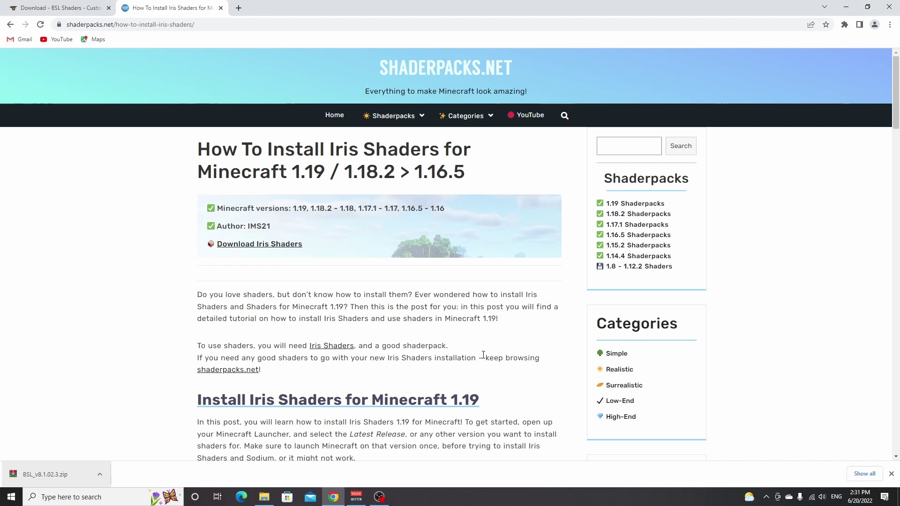
scroll(364, 324, down, 2)
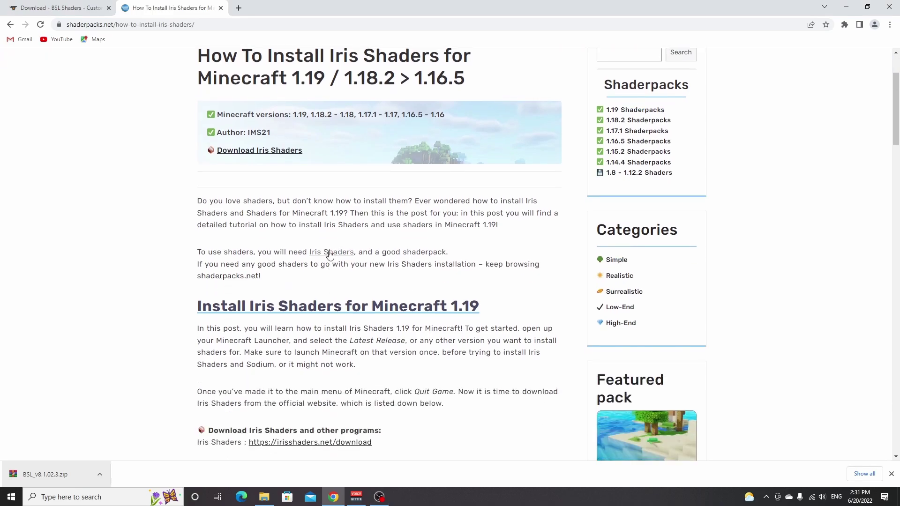
- Download Iris-Installer-2.0.4.jar from irisshaders.net in a new tab and return to the guide
click(255, 156)
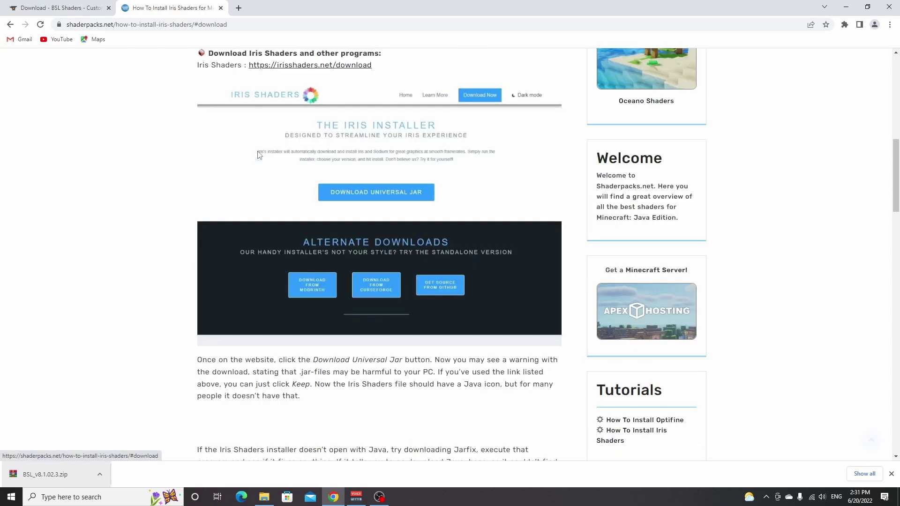
right_click(269, 71)
click(288, 74)
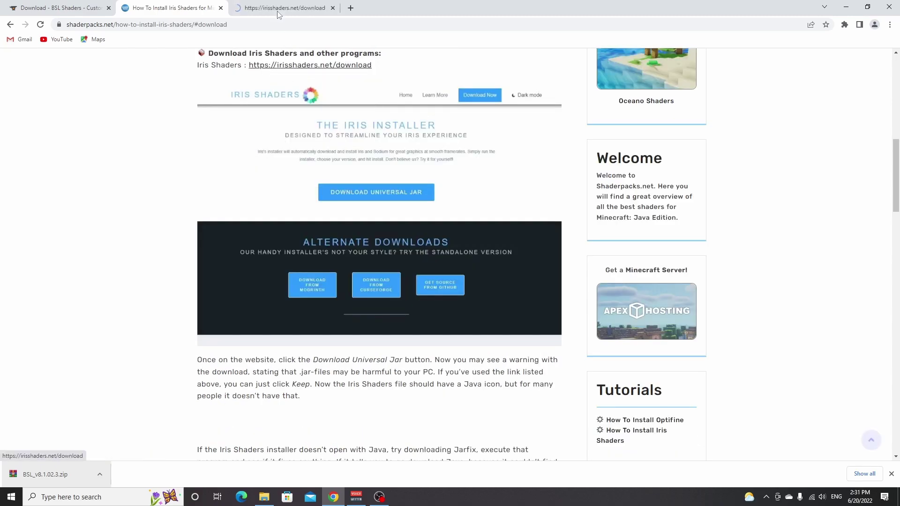
click(277, 9)
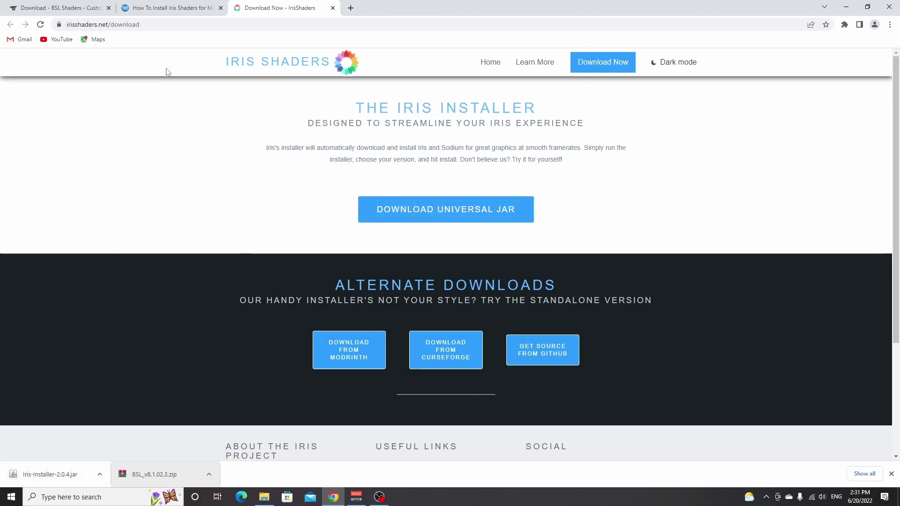
click(172, 8)
scroll(170, 221, up, 7)
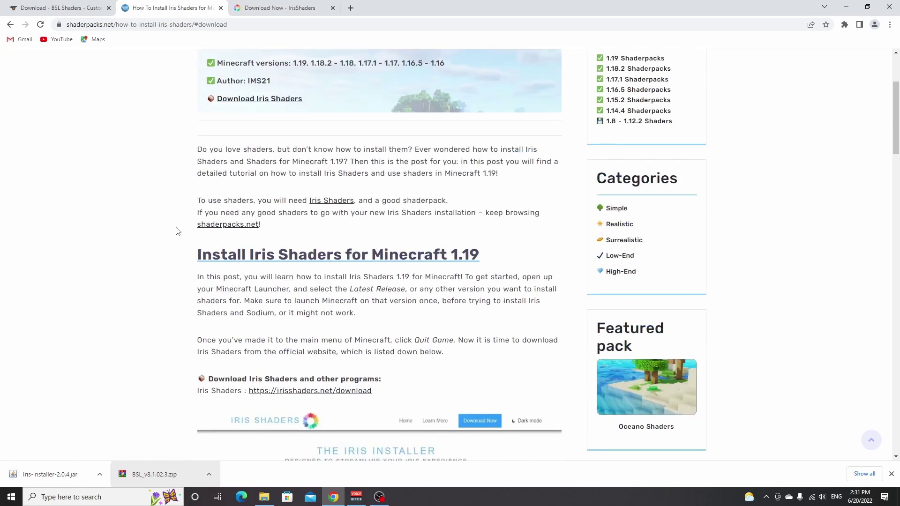
scroll(183, 236, down, 9)
scroll(189, 248, down, 1)
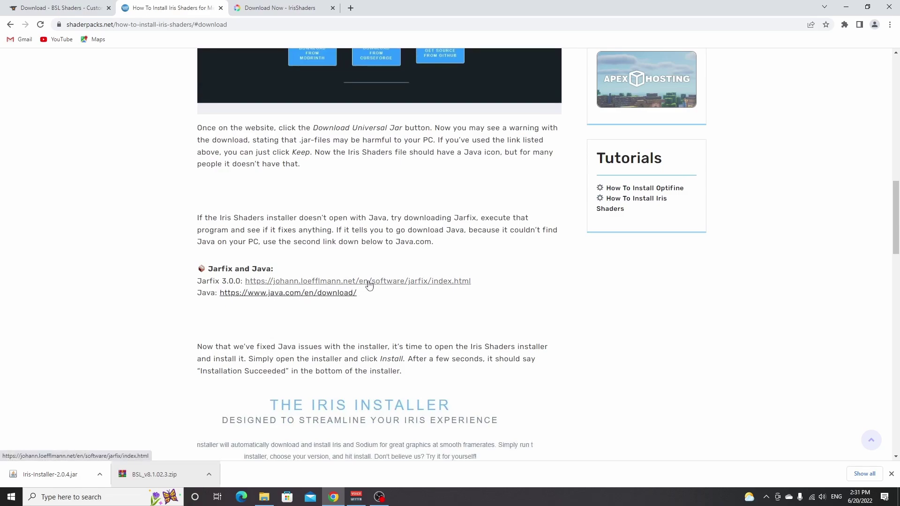
- Run the Iris installer, install Iris & Sodium for 1.19 into .minecraft, and close it
click(53, 478)
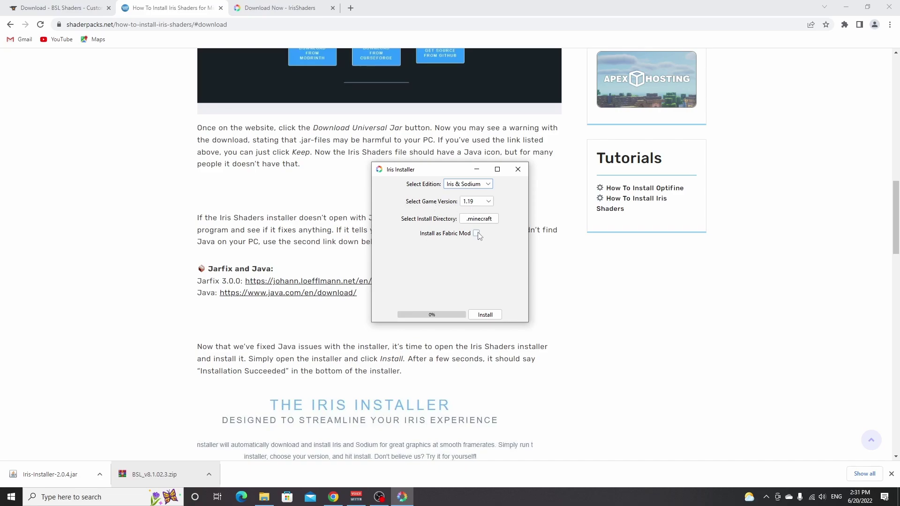
mouse_move(478, 234)
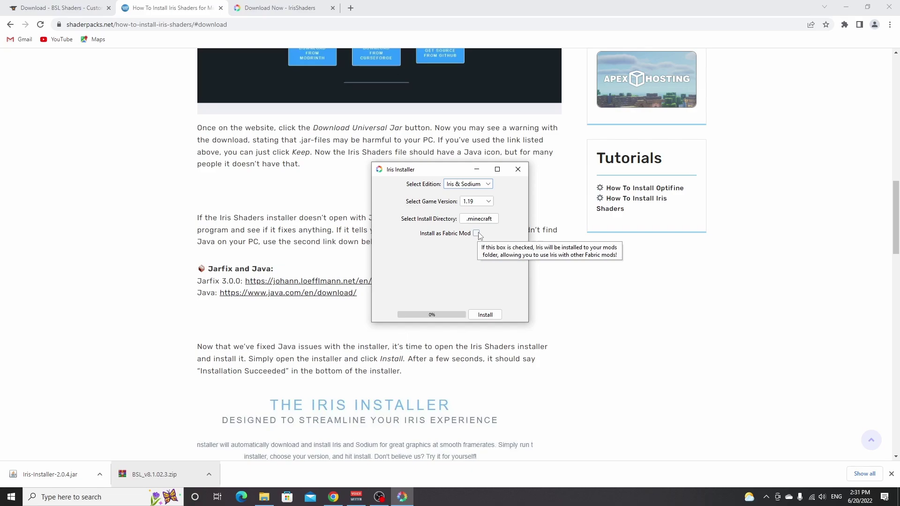
click(484, 317)
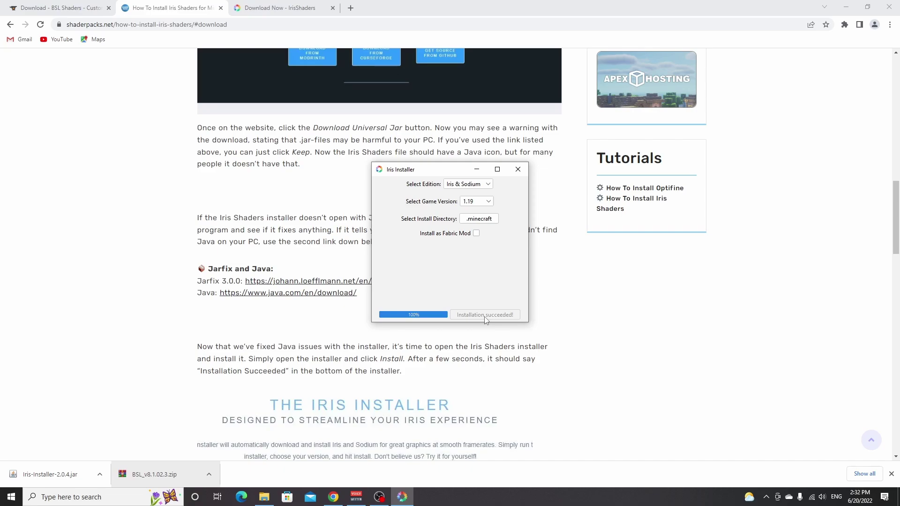
click(517, 168)
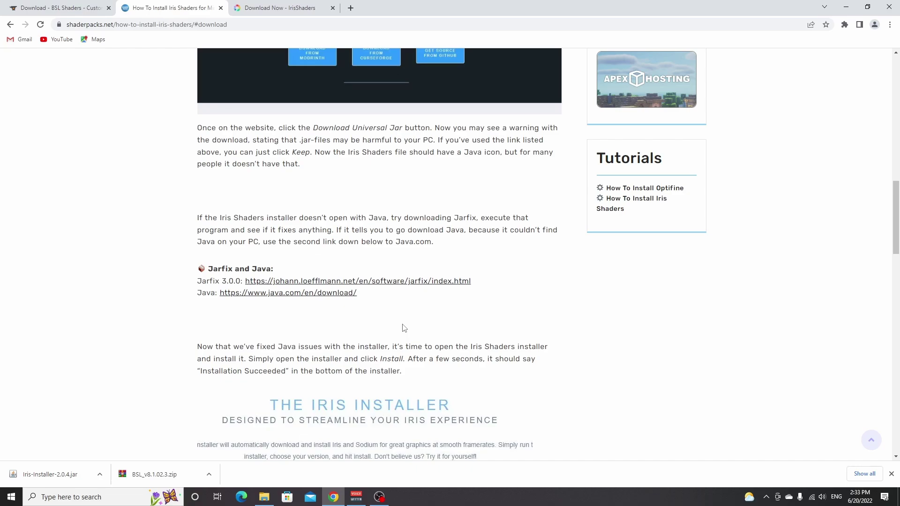
- Open the %appdata% Roaming folder through the Run dialog
key(super+r)
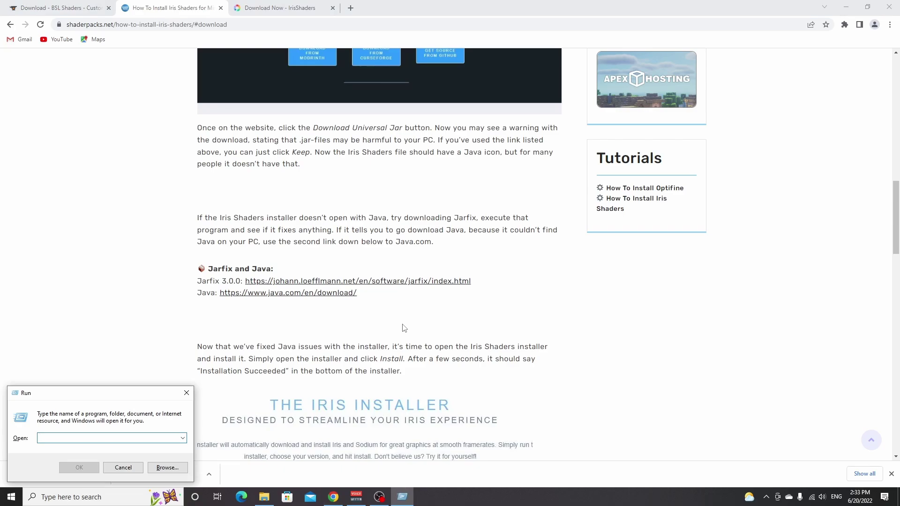
text(%appdata%)
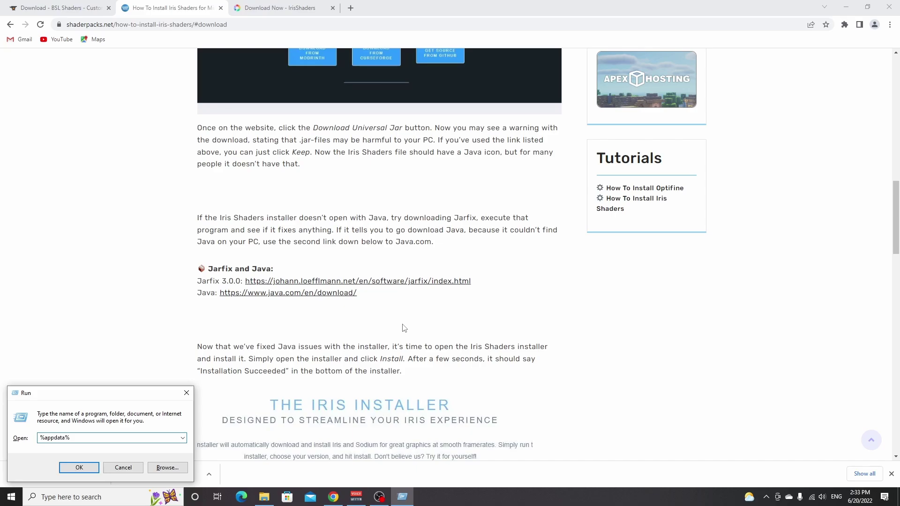
key(Return)
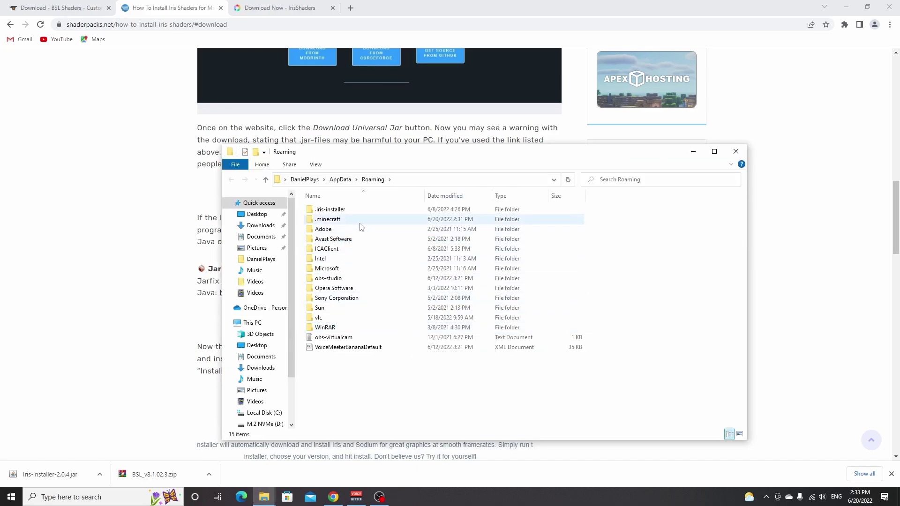
- Create a shaderpacks folder inside .minecraft and move the BSL_v8.1.02.3 zip into it
double_click(334, 222)
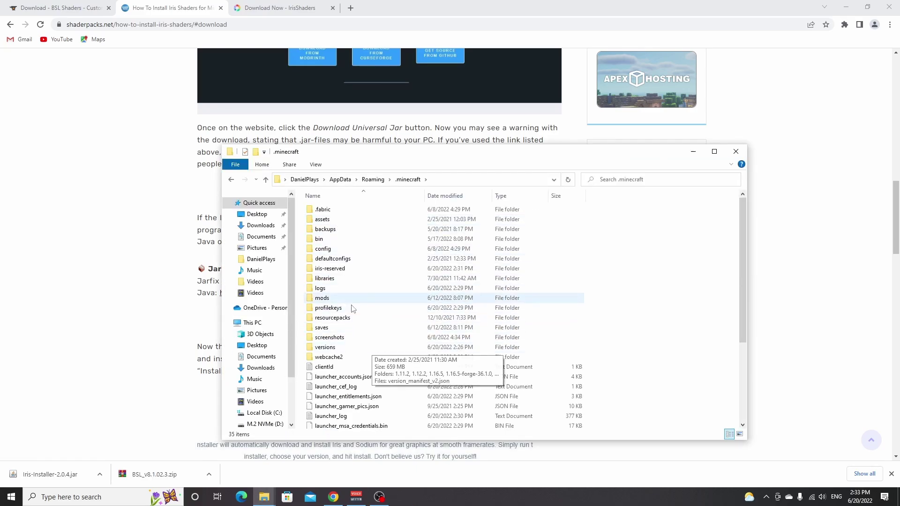
right_click(606, 311)
mouse_move(629, 423)
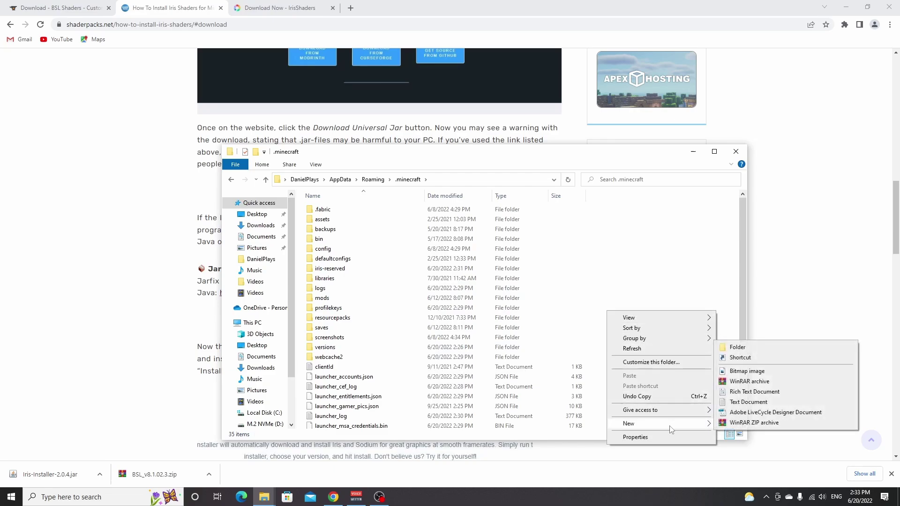
click(742, 347)
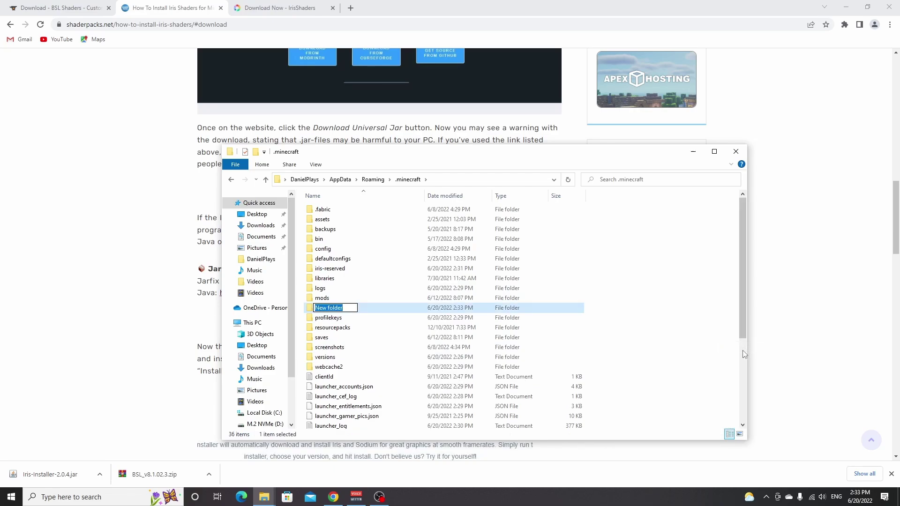
text(shaderpacks)
key(Return)
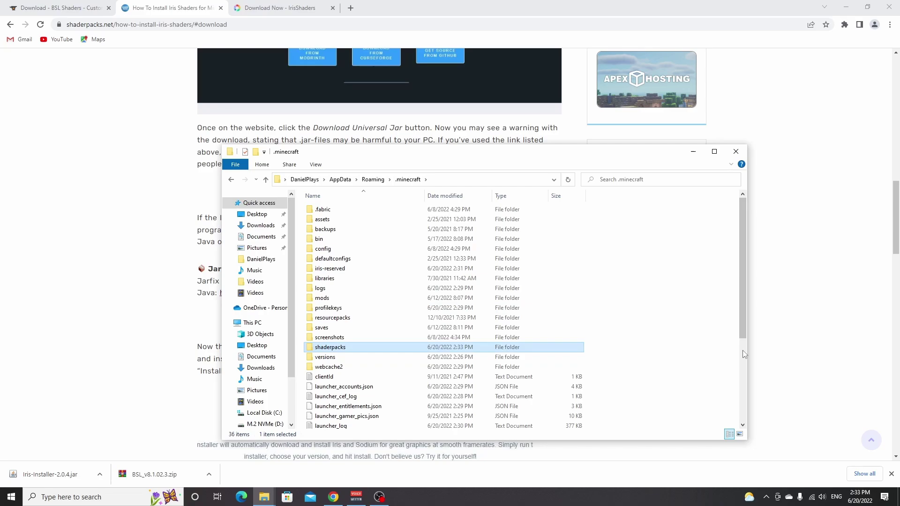
double_click(350, 348)
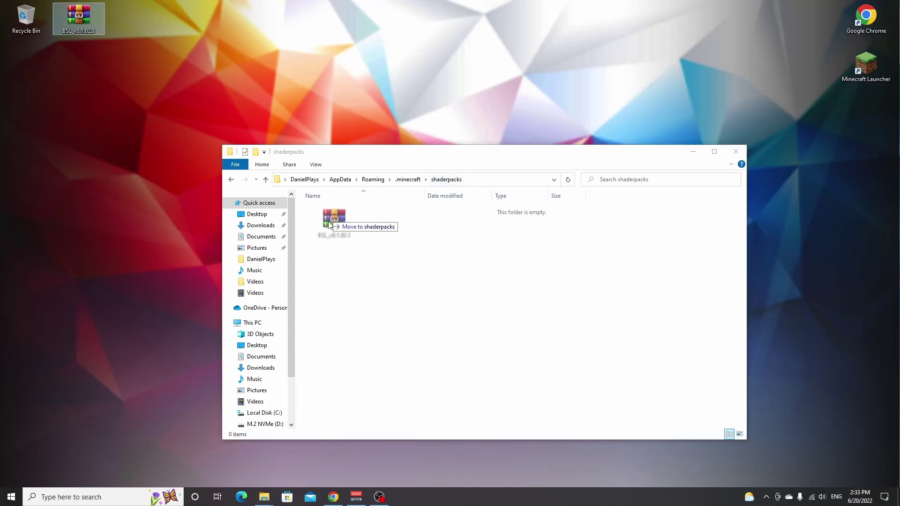
drag(78, 20, 331, 218)
- Close Explorer, reopen the launcher and play the Iris & Sodium for 1.19 installation
click(735, 152)
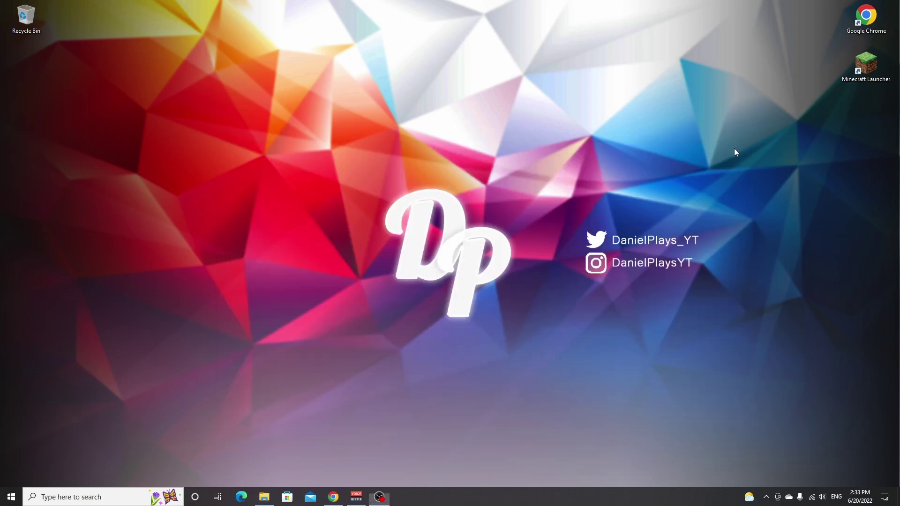
double_click(866, 67)
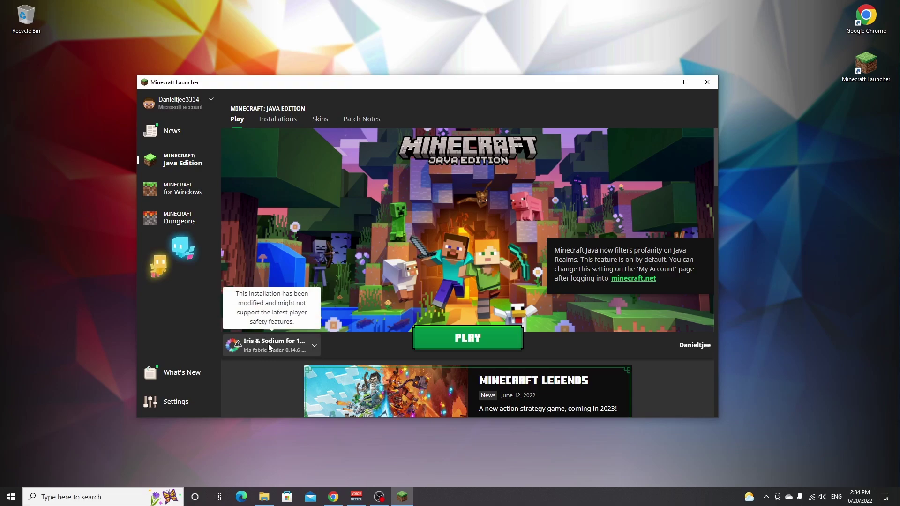
click(268, 344)
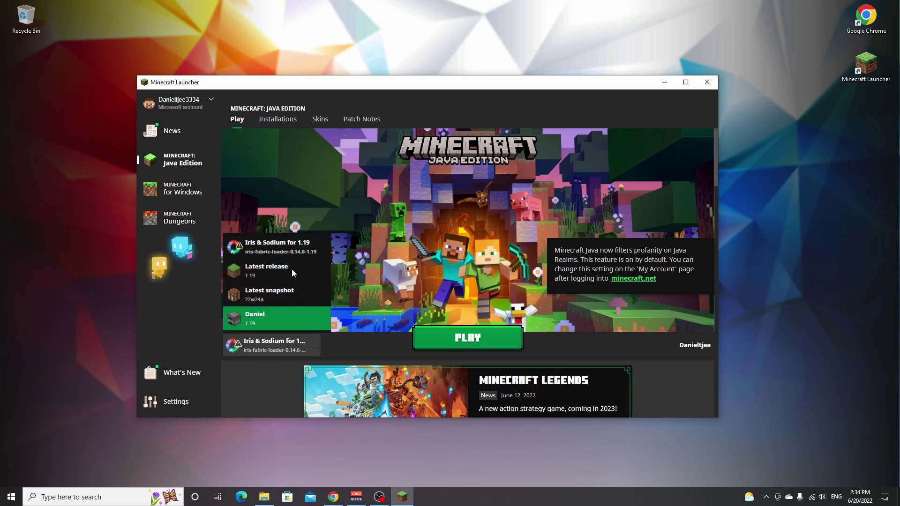
click(275, 118)
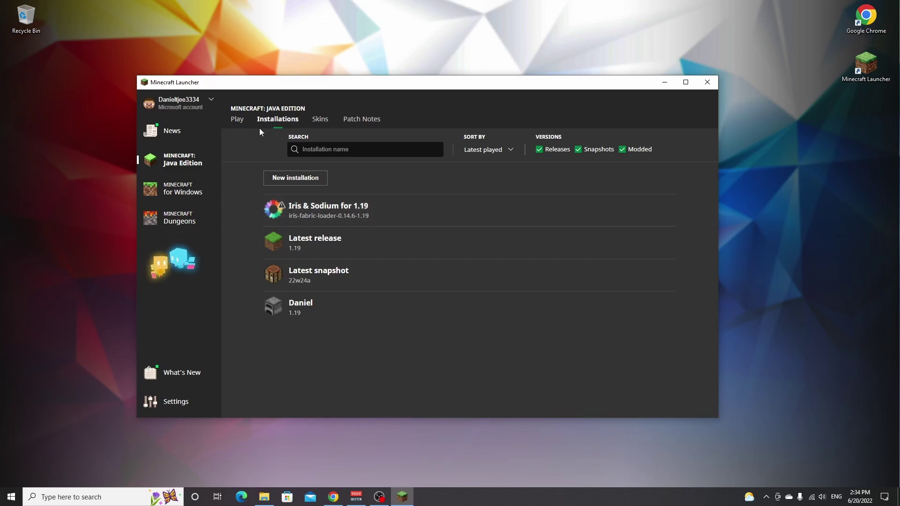
click(237, 119)
click(482, 338)
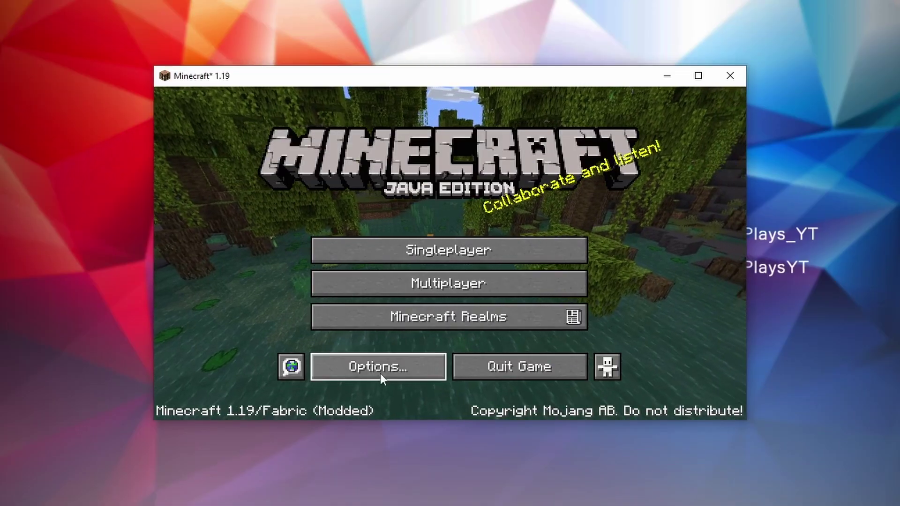
- Enable BSL_v8.1.02.3.zip in Video Settings > Shader Packs and return to the title screen
click(381, 372)
click(330, 239)
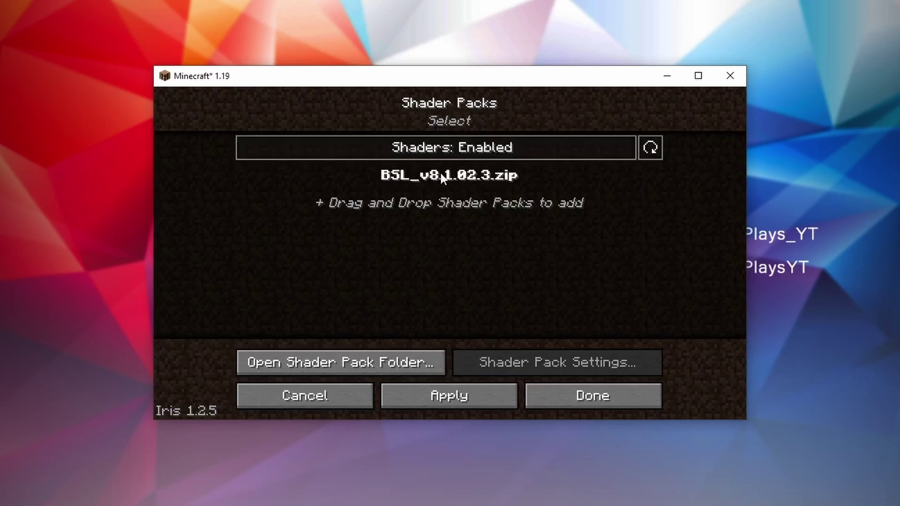
click(449, 173)
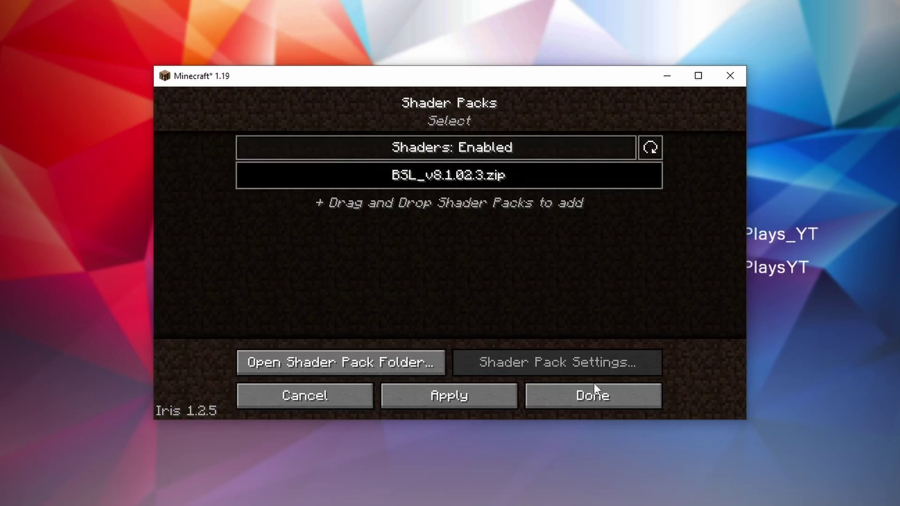
click(503, 398)
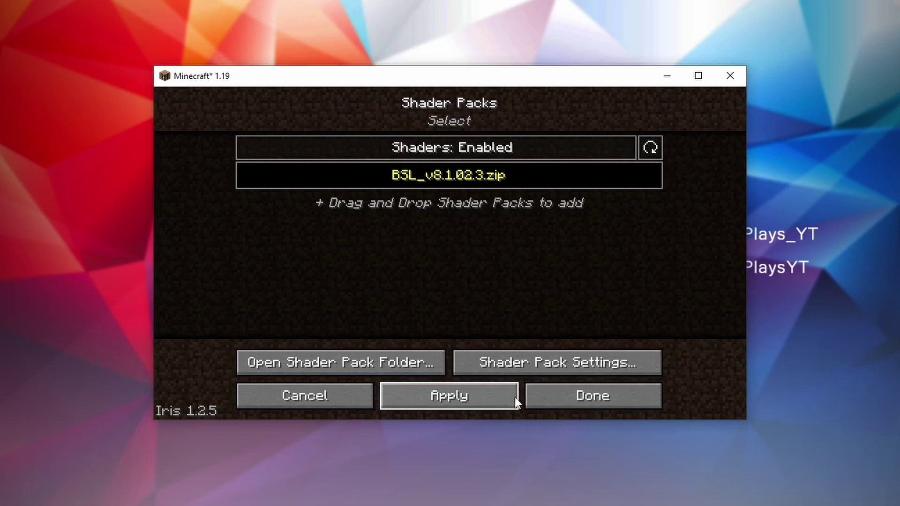
click(581, 395)
click(678, 391)
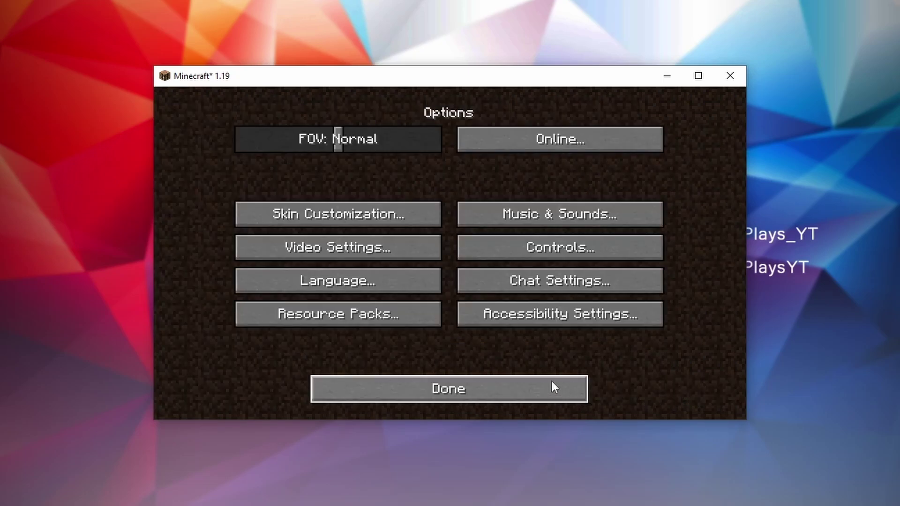
click(551, 383)
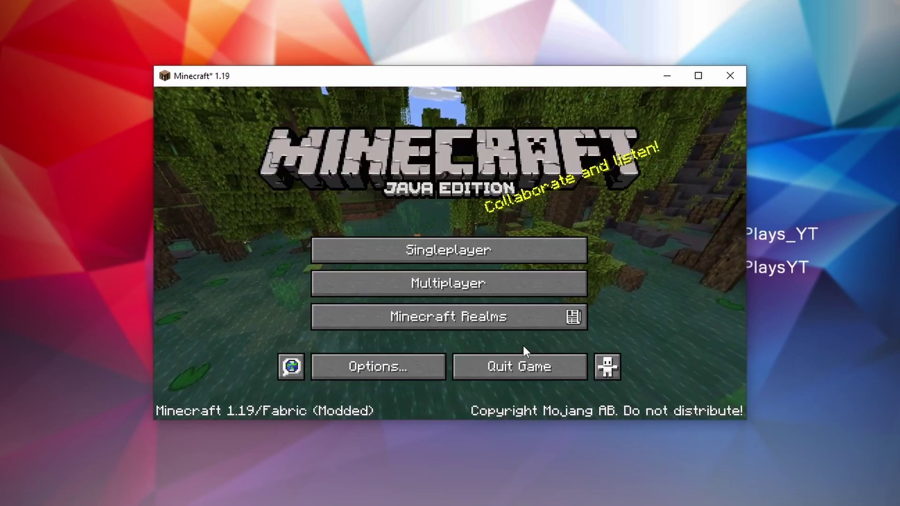